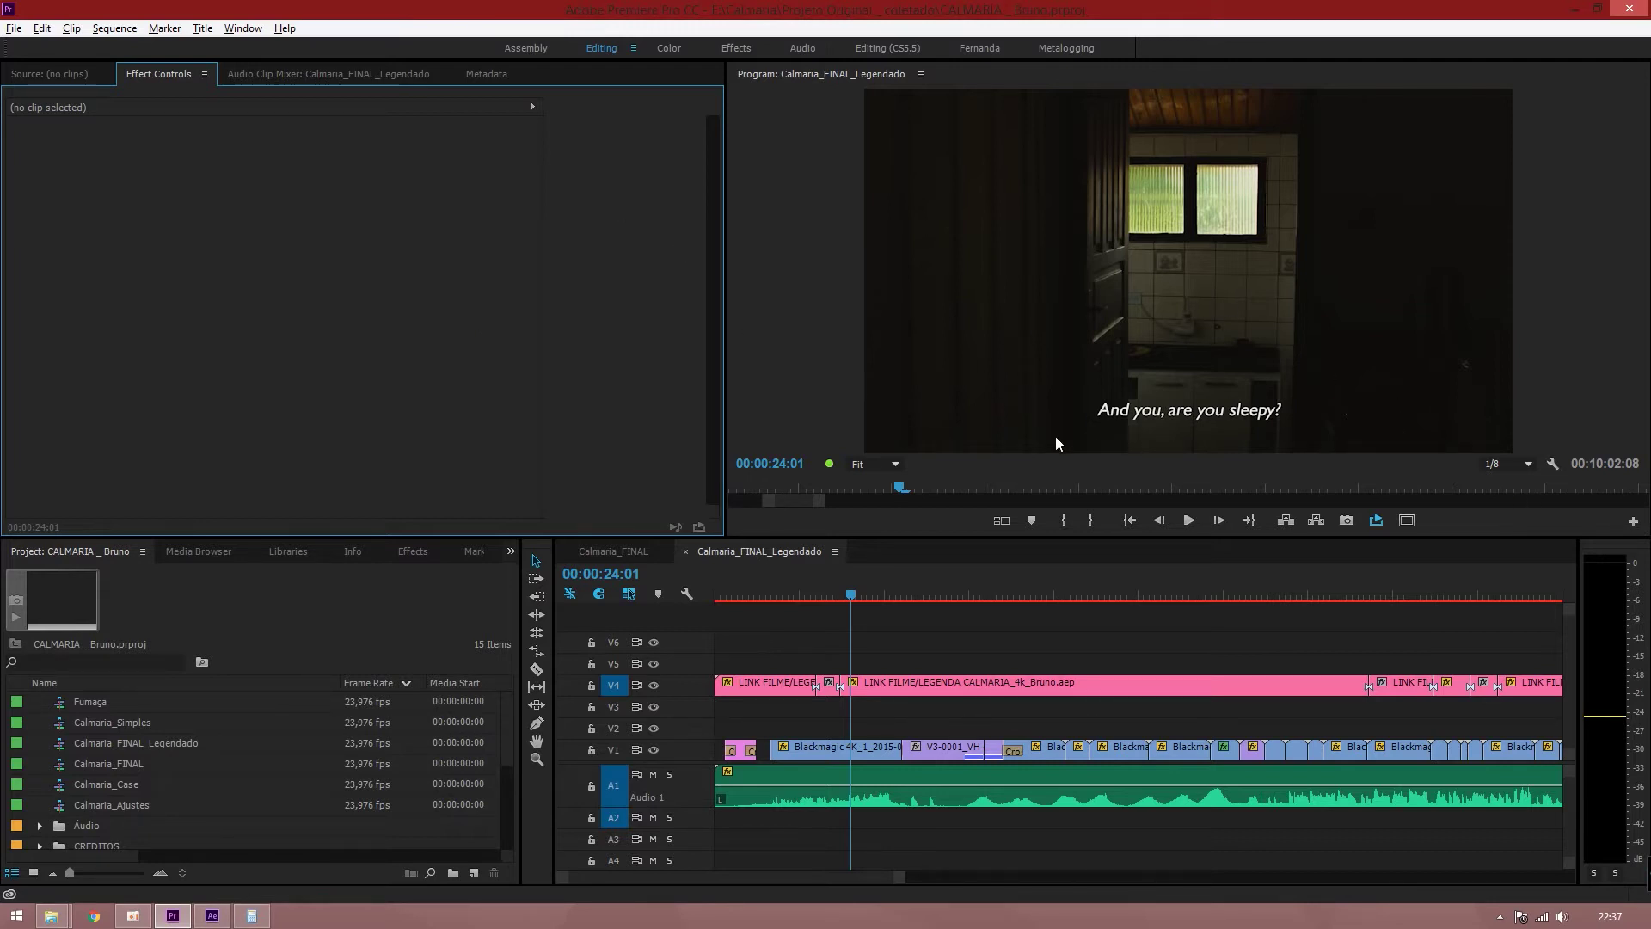
Step: Add a Safe Margins button to the Program monitor button bar and switch the guides on
left_click(1633, 522)
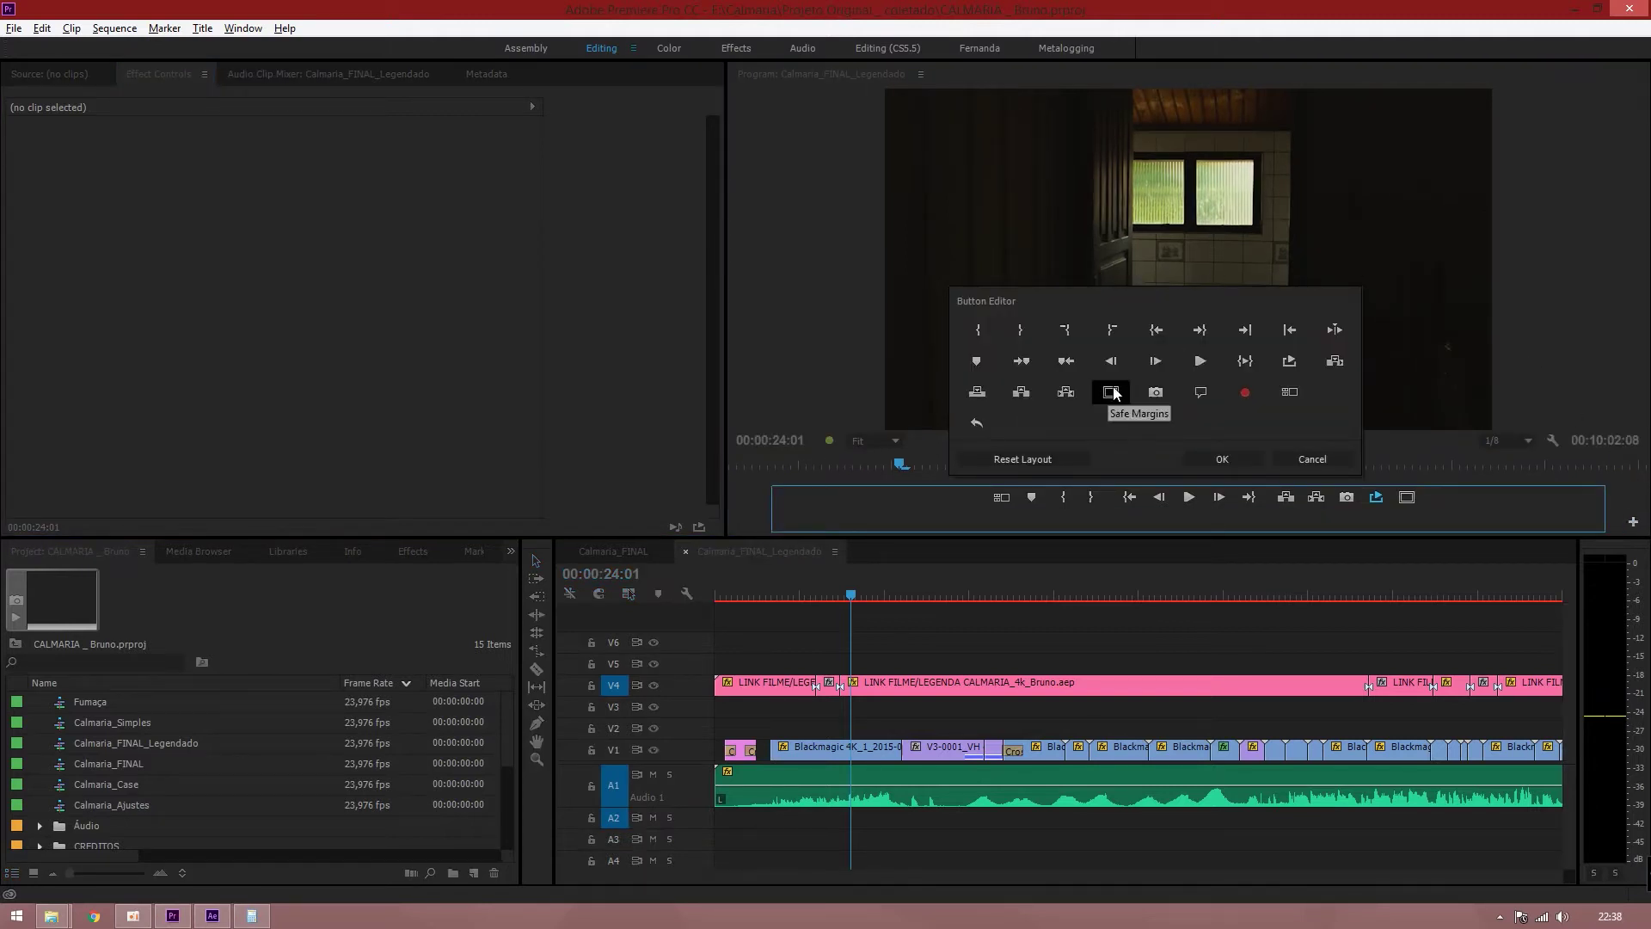
left_click_drag(1112, 392, 1415, 497)
left_click(1298, 465)
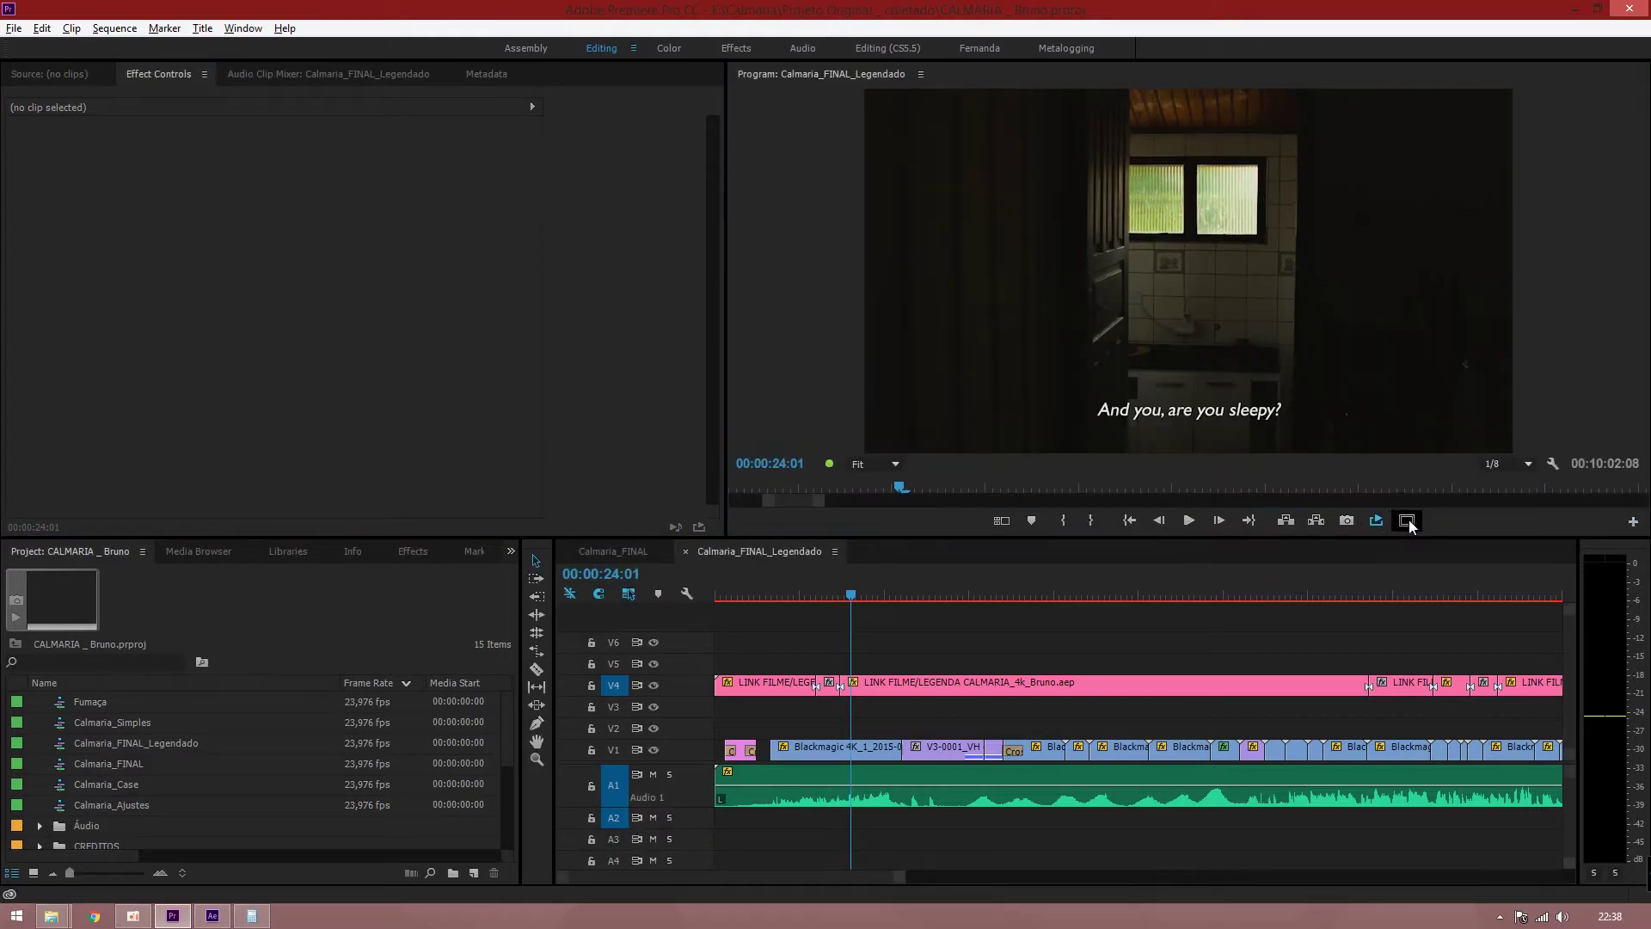
left_click(1407, 520)
Step: Look through the Program monitor settings menu, closing it and then reopening it
left_click(1555, 464)
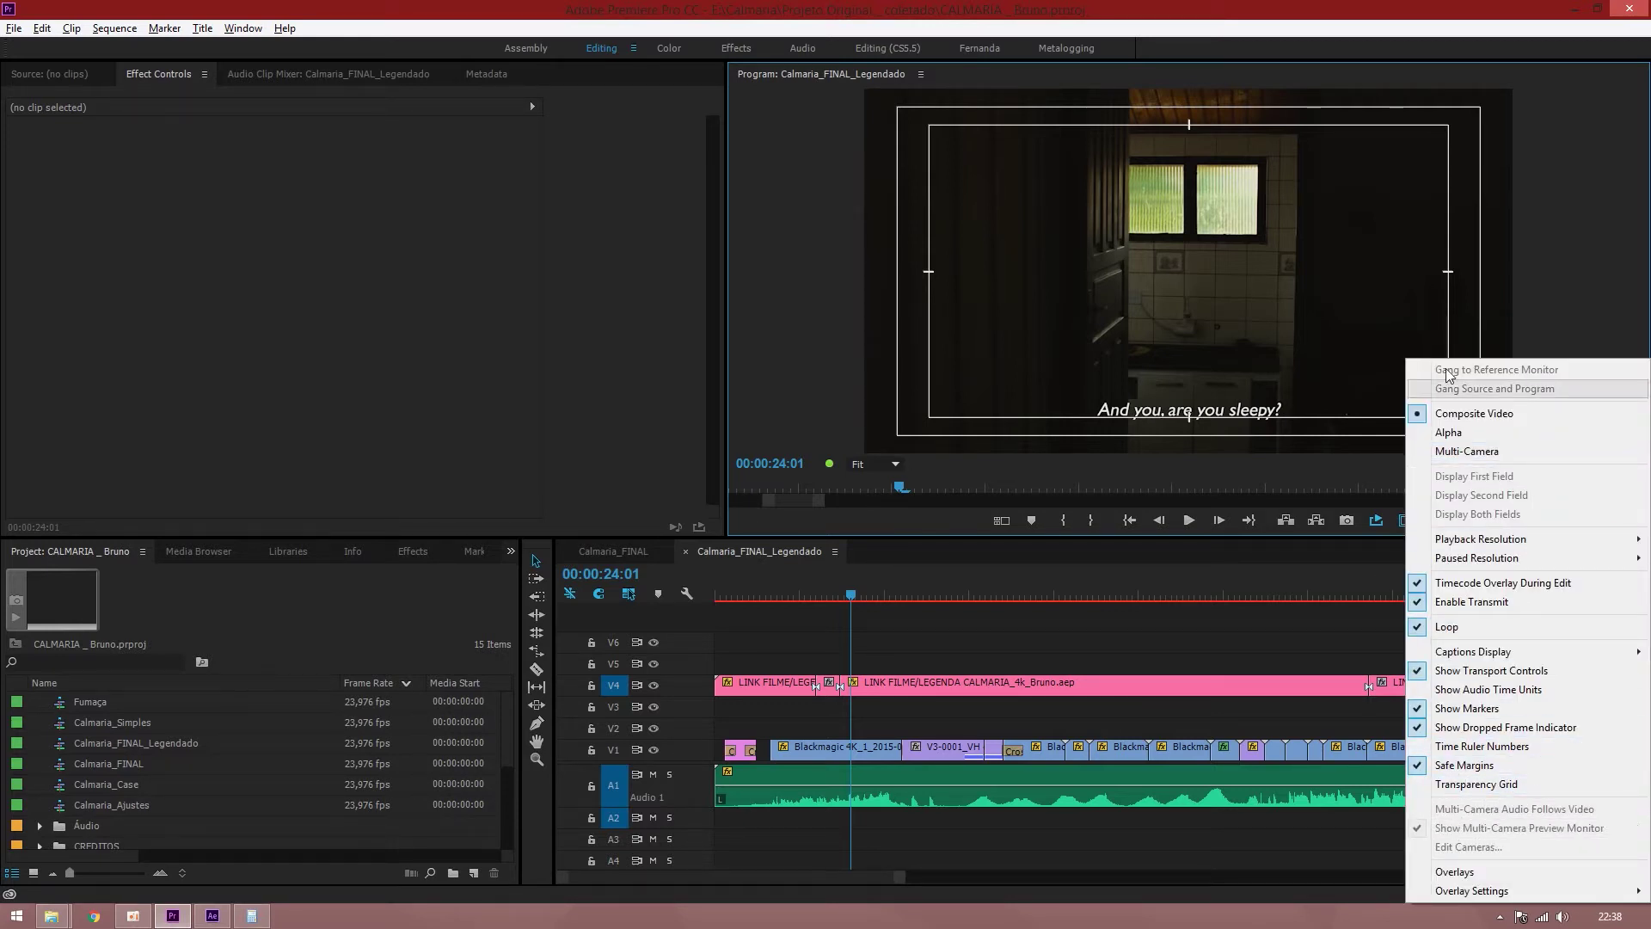
left_click(1605, 229)
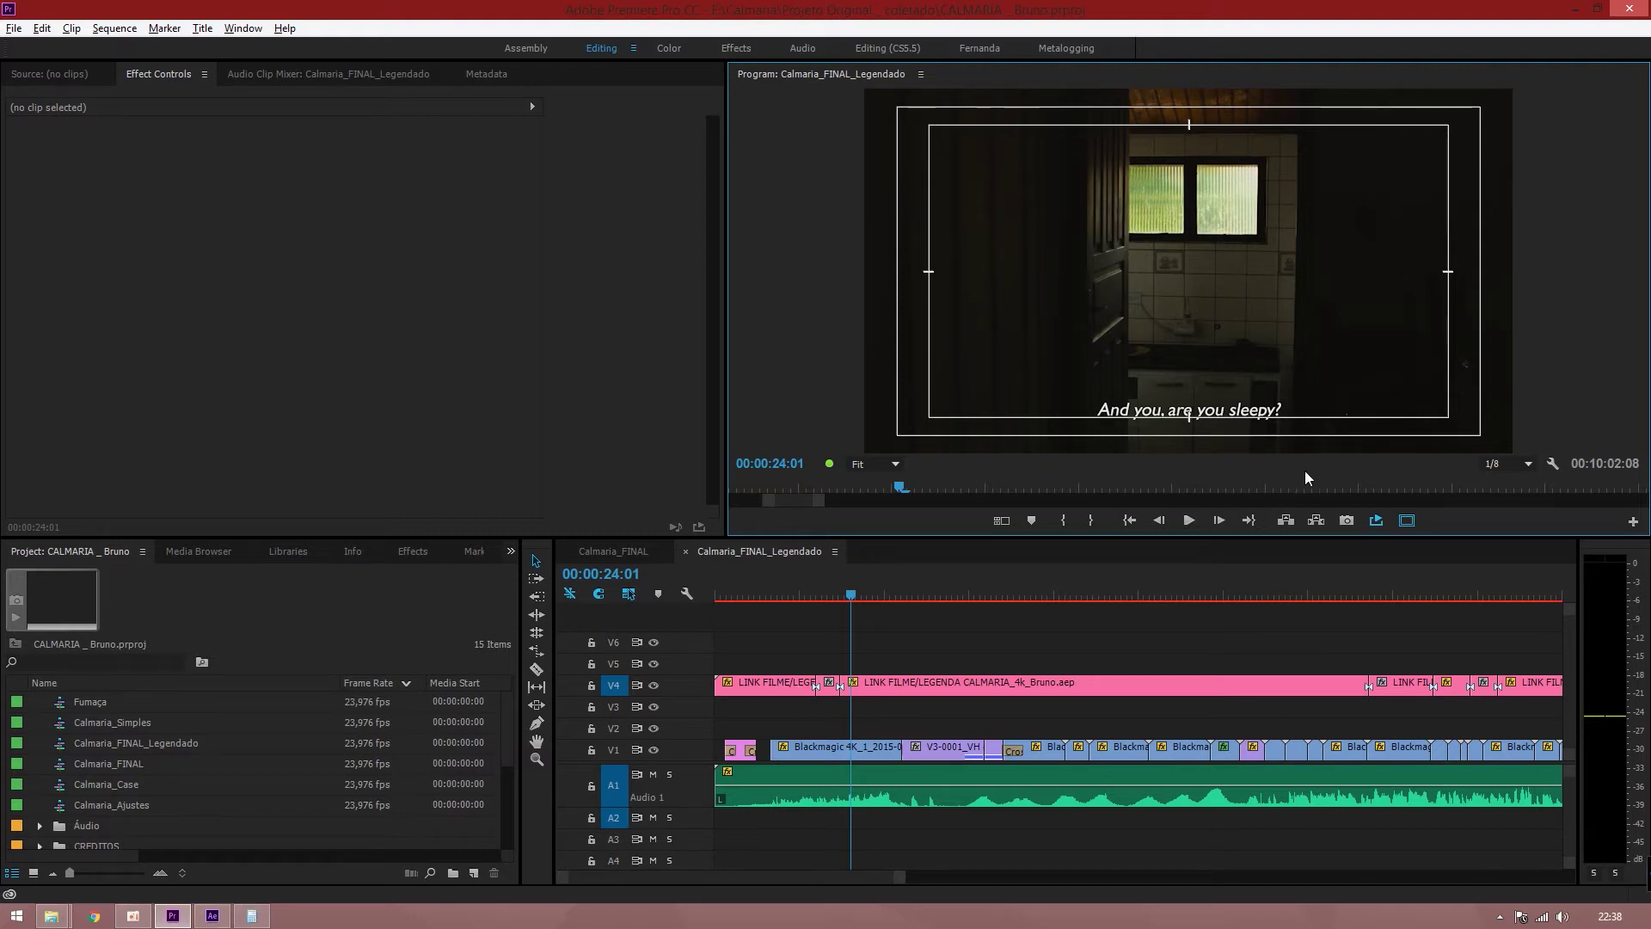
left_click(1554, 465)
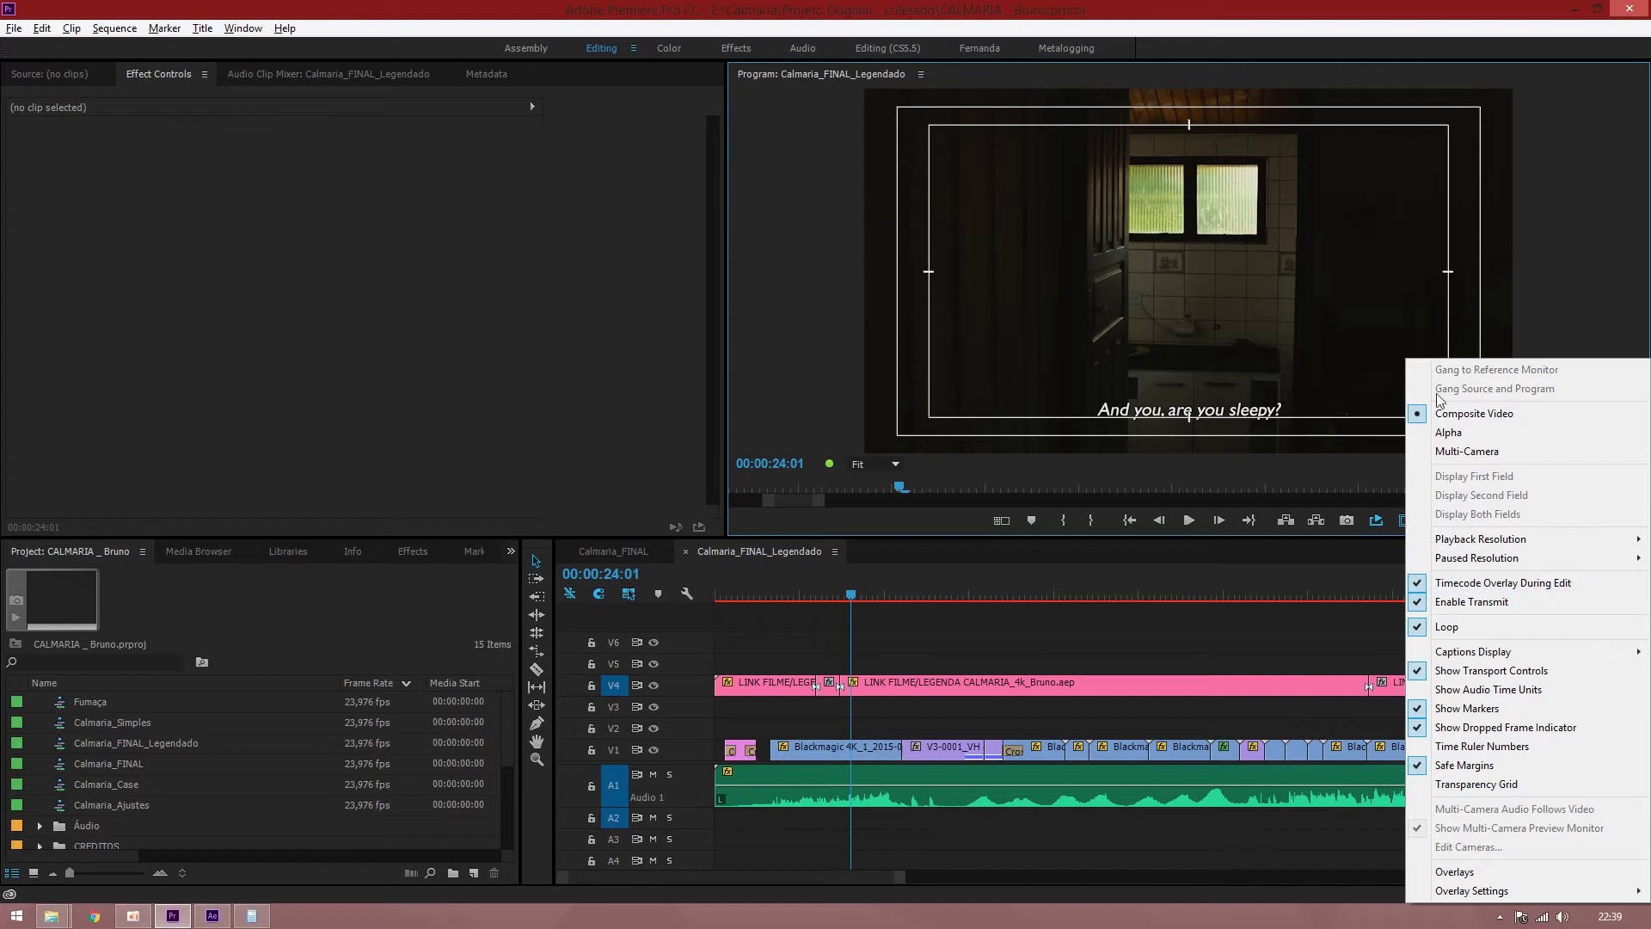
Step: Turn on Include 4:3 Safe Margin in Overlay Settings and apply it
mouse_move(1473, 892)
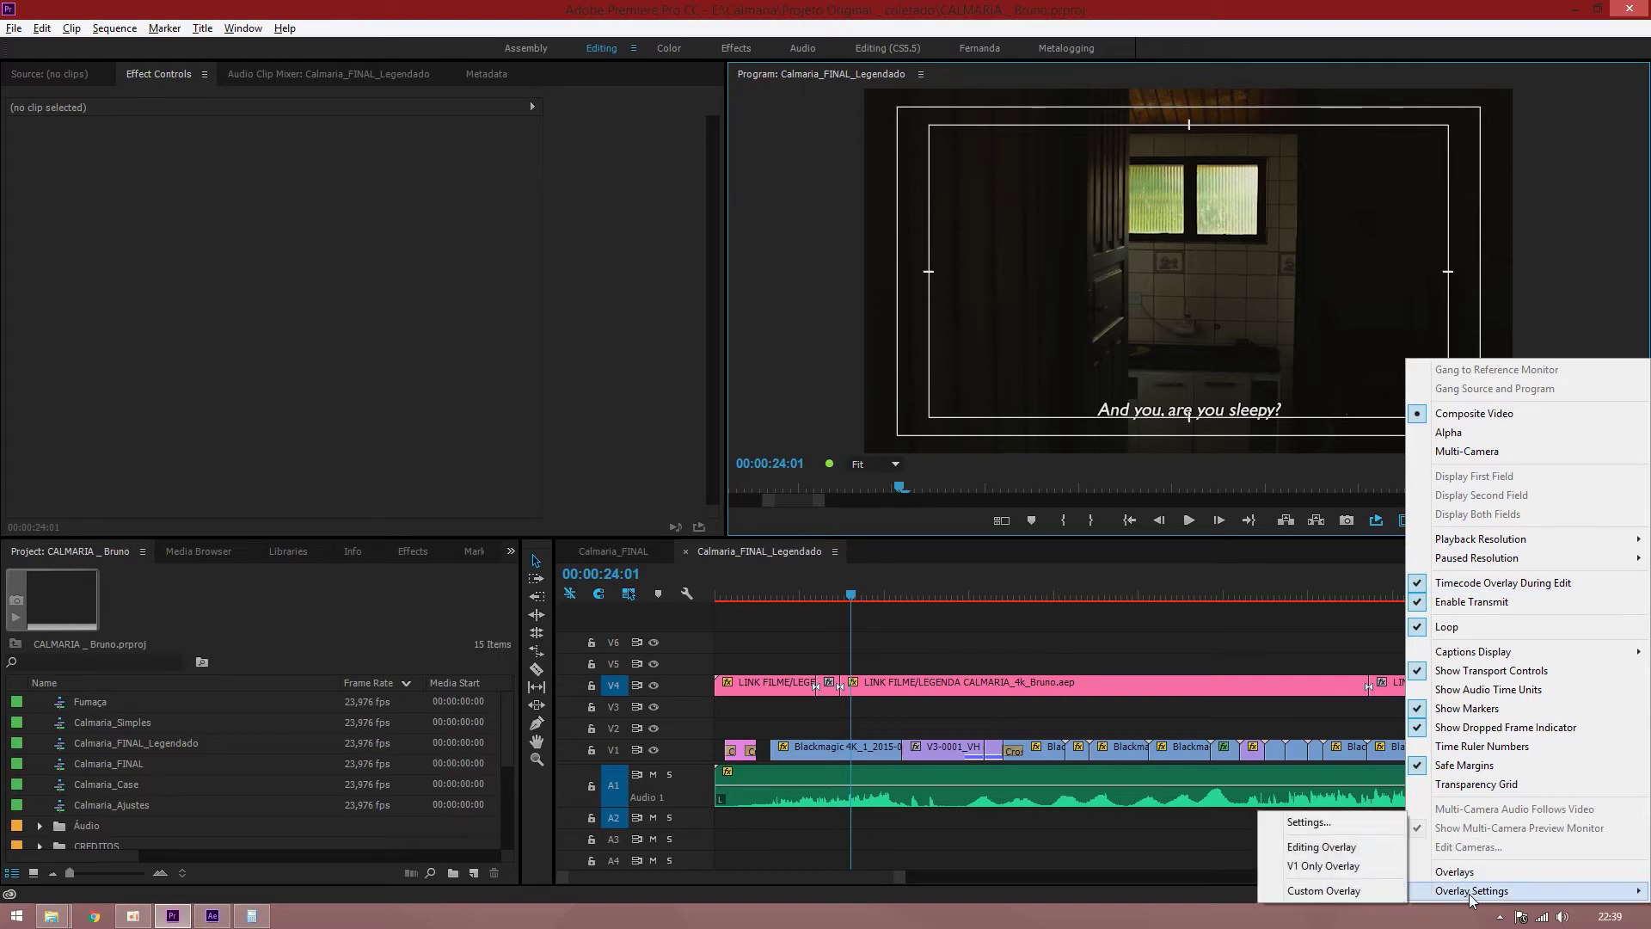
left_click(1309, 823)
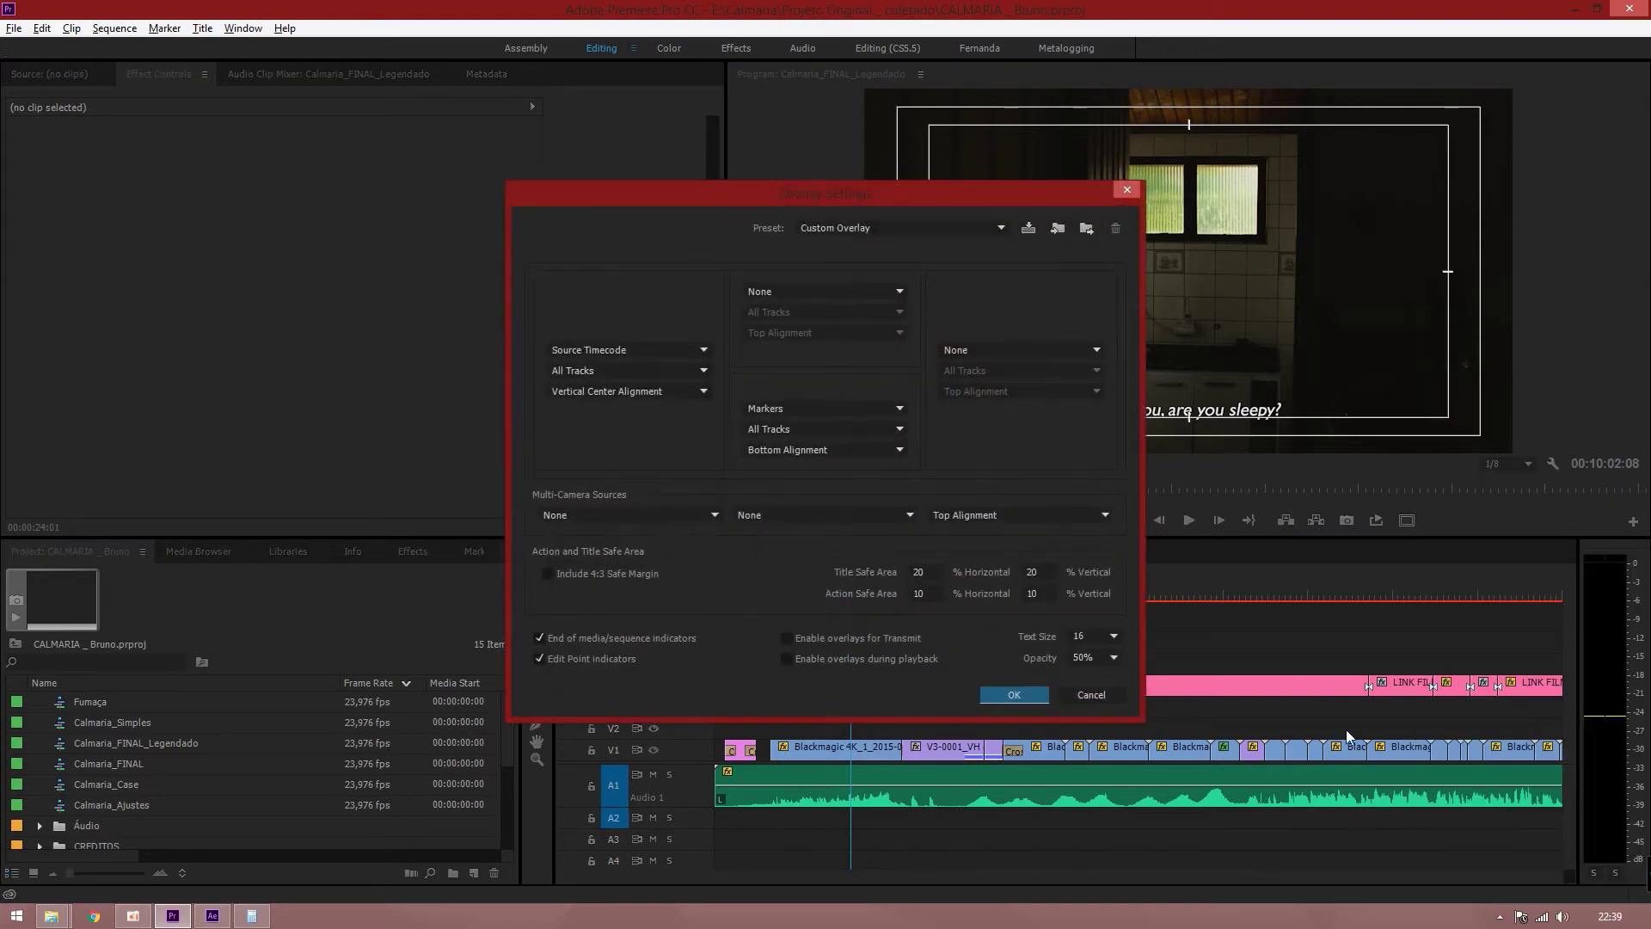
left_click_drag(941, 204, 643, 57)
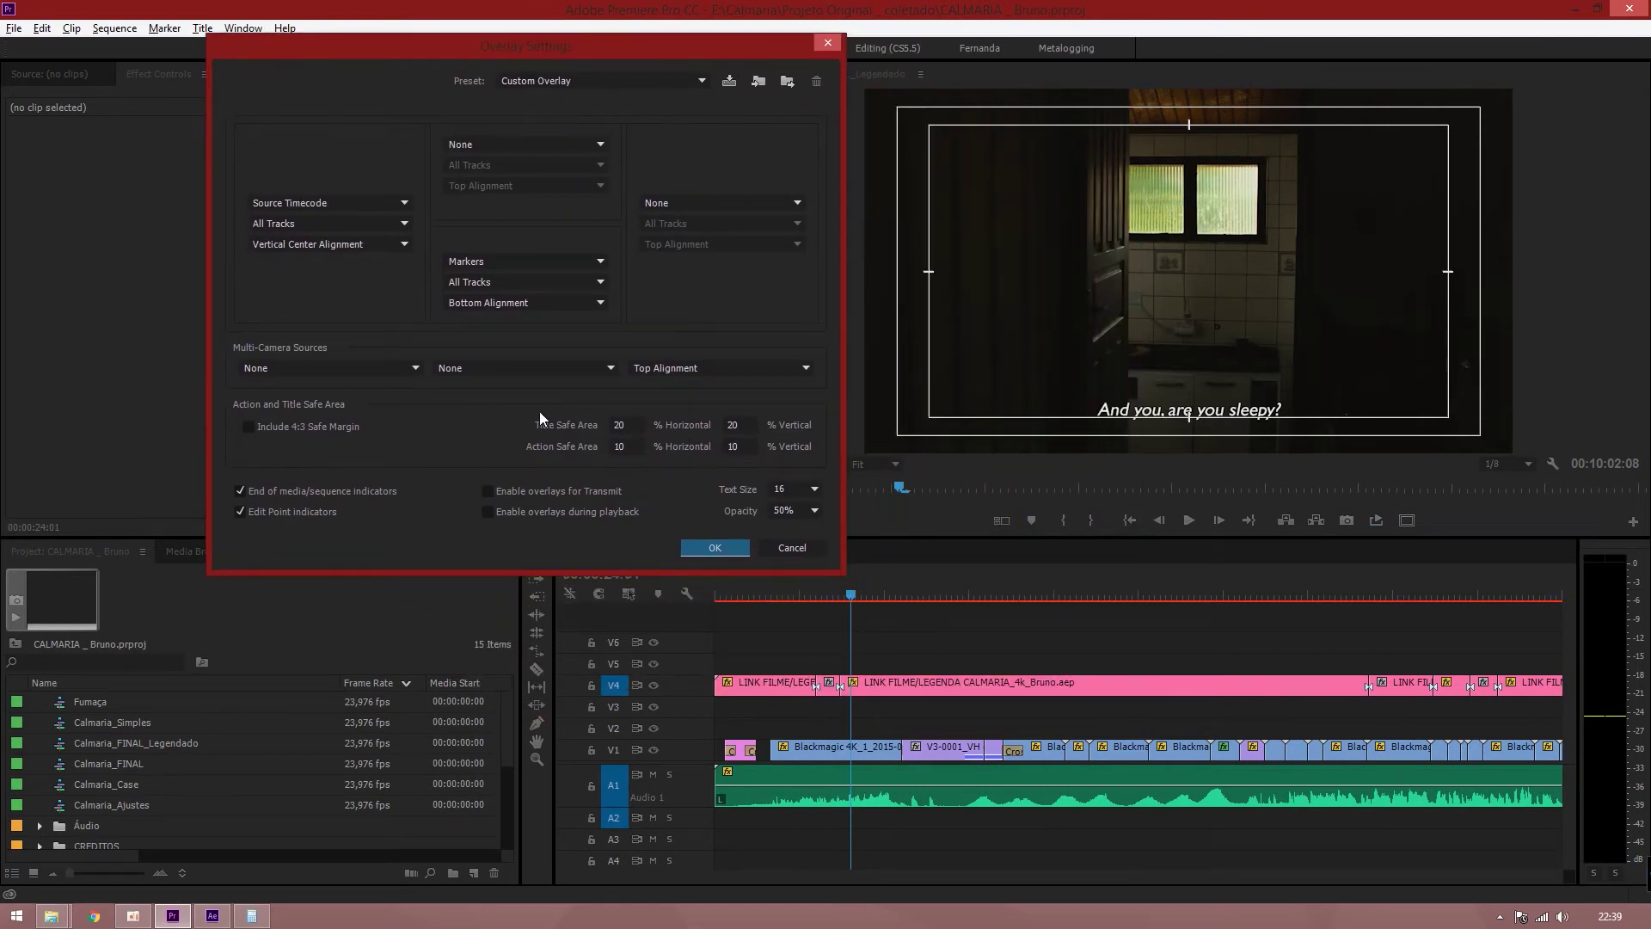
left_click(248, 430)
left_click(720, 549)
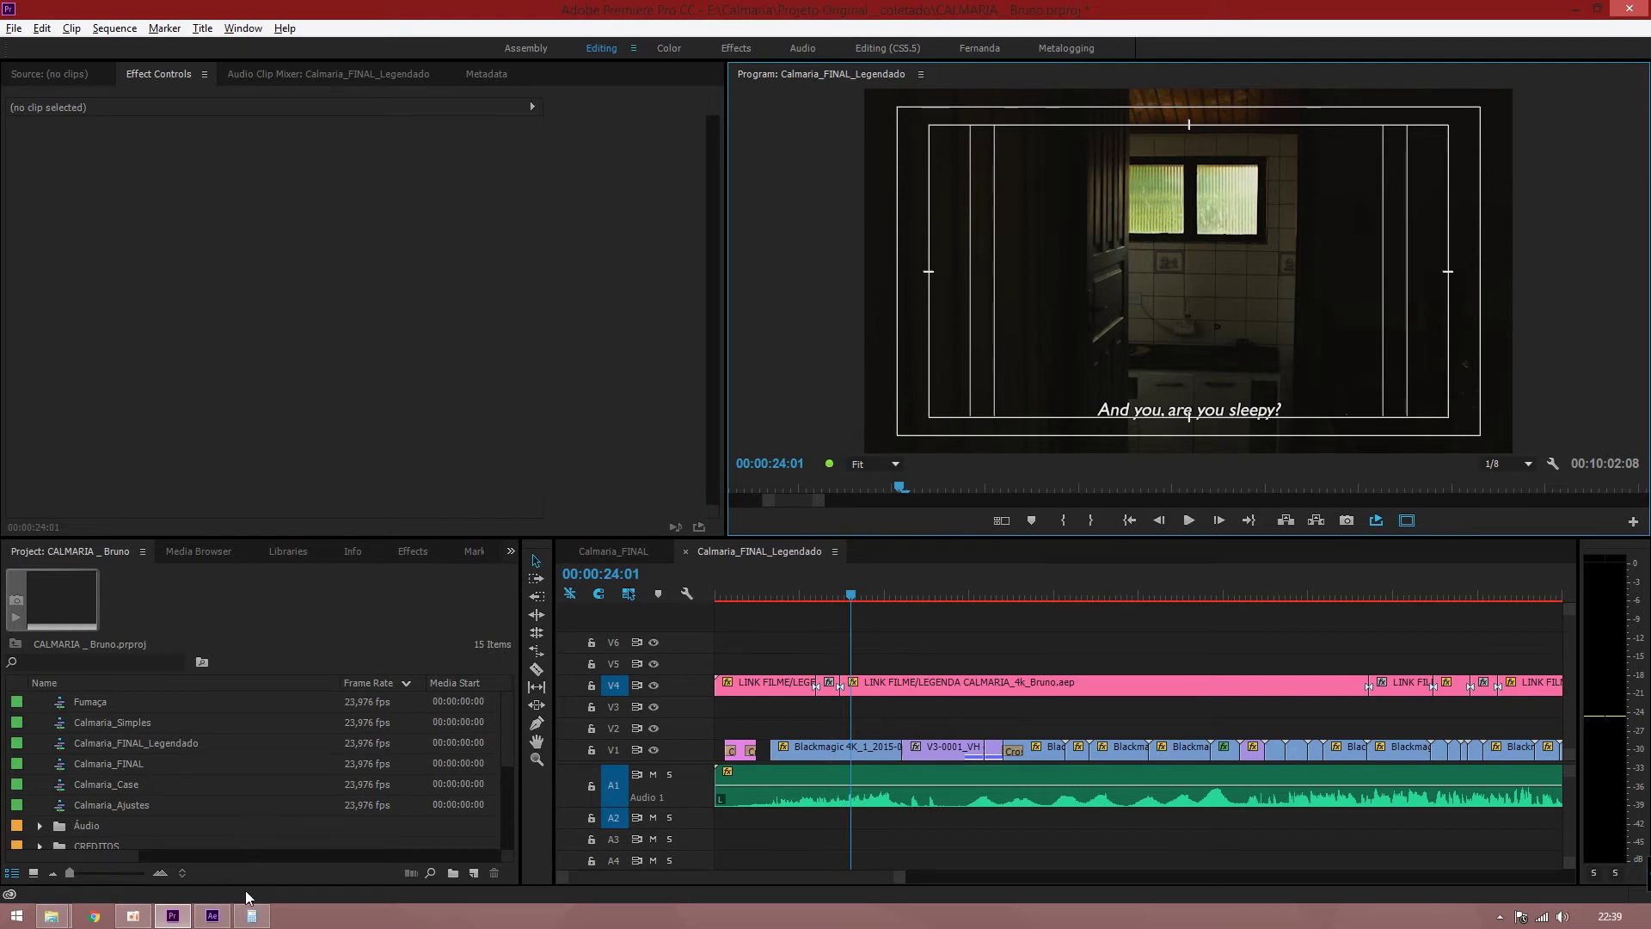
Step: In After Effects, create Comp 1 at 1280×720 and display Title/Action Safe guides over it
left_click(212, 916)
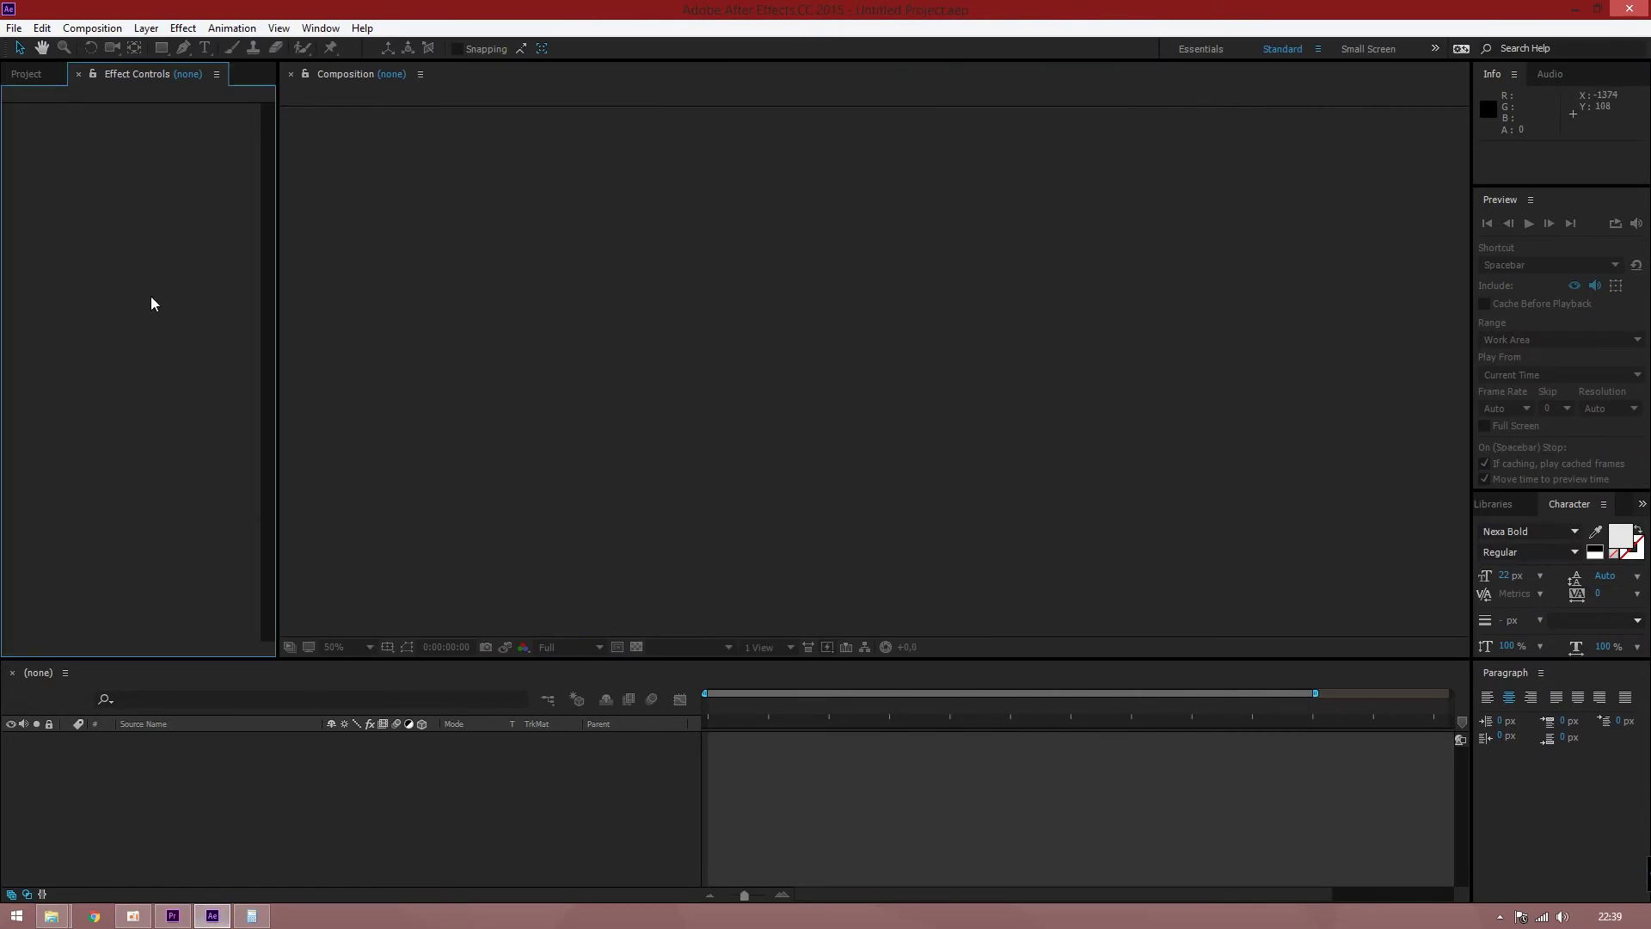
left_click(27, 74)
right_click(142, 428)
left_click(209, 434)
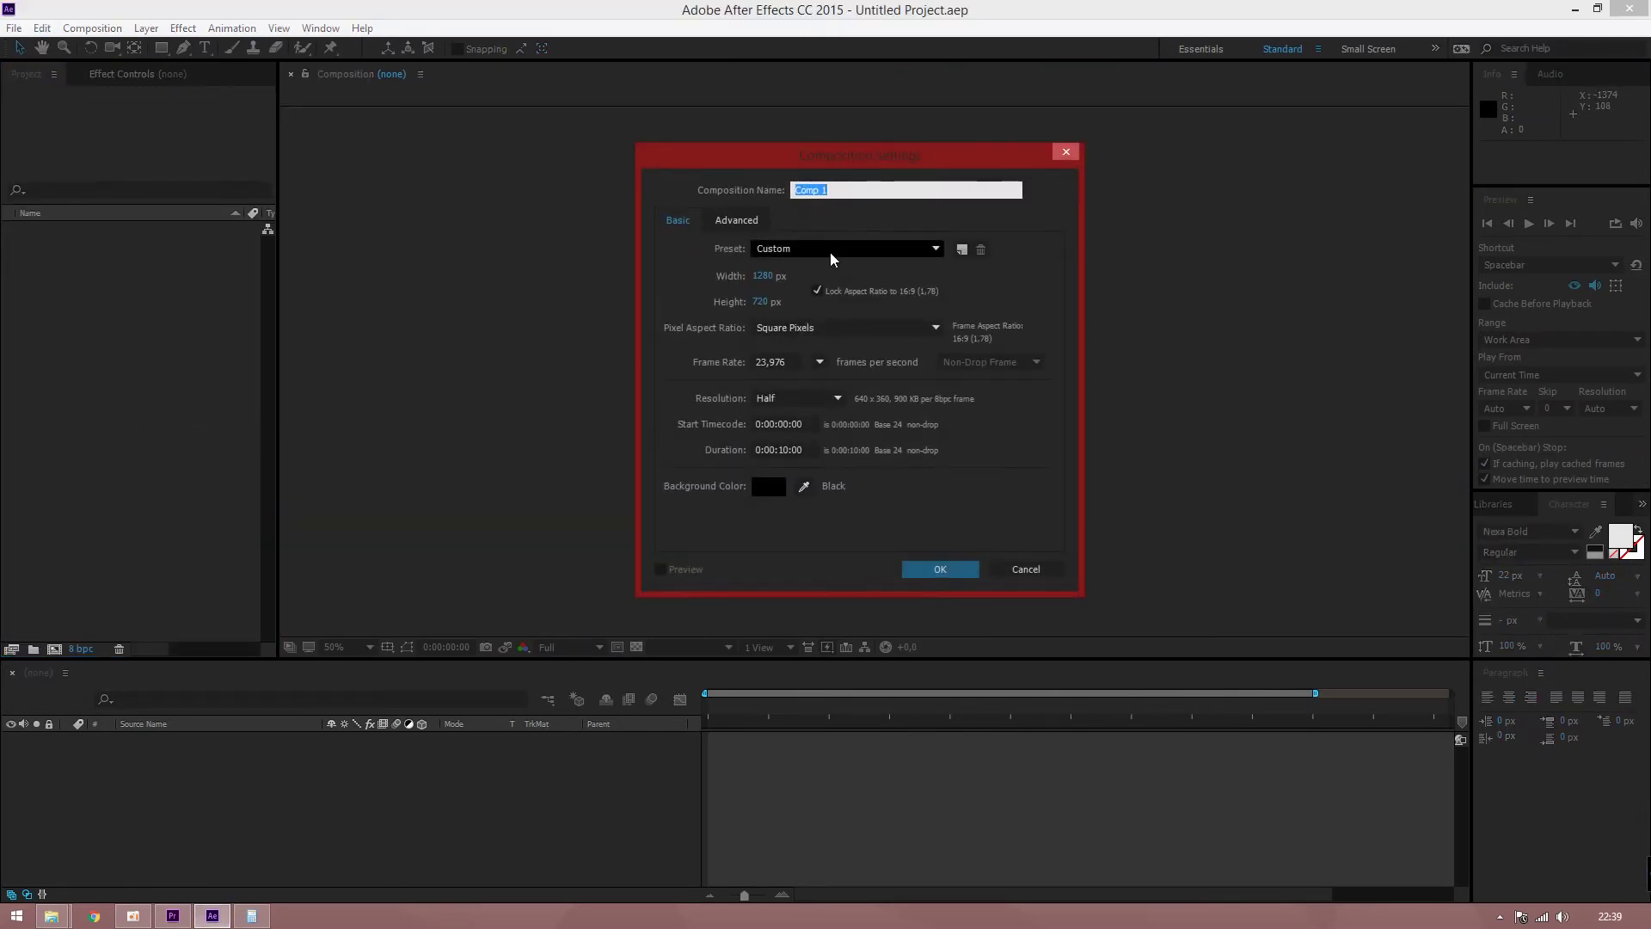
left_click(940, 570)
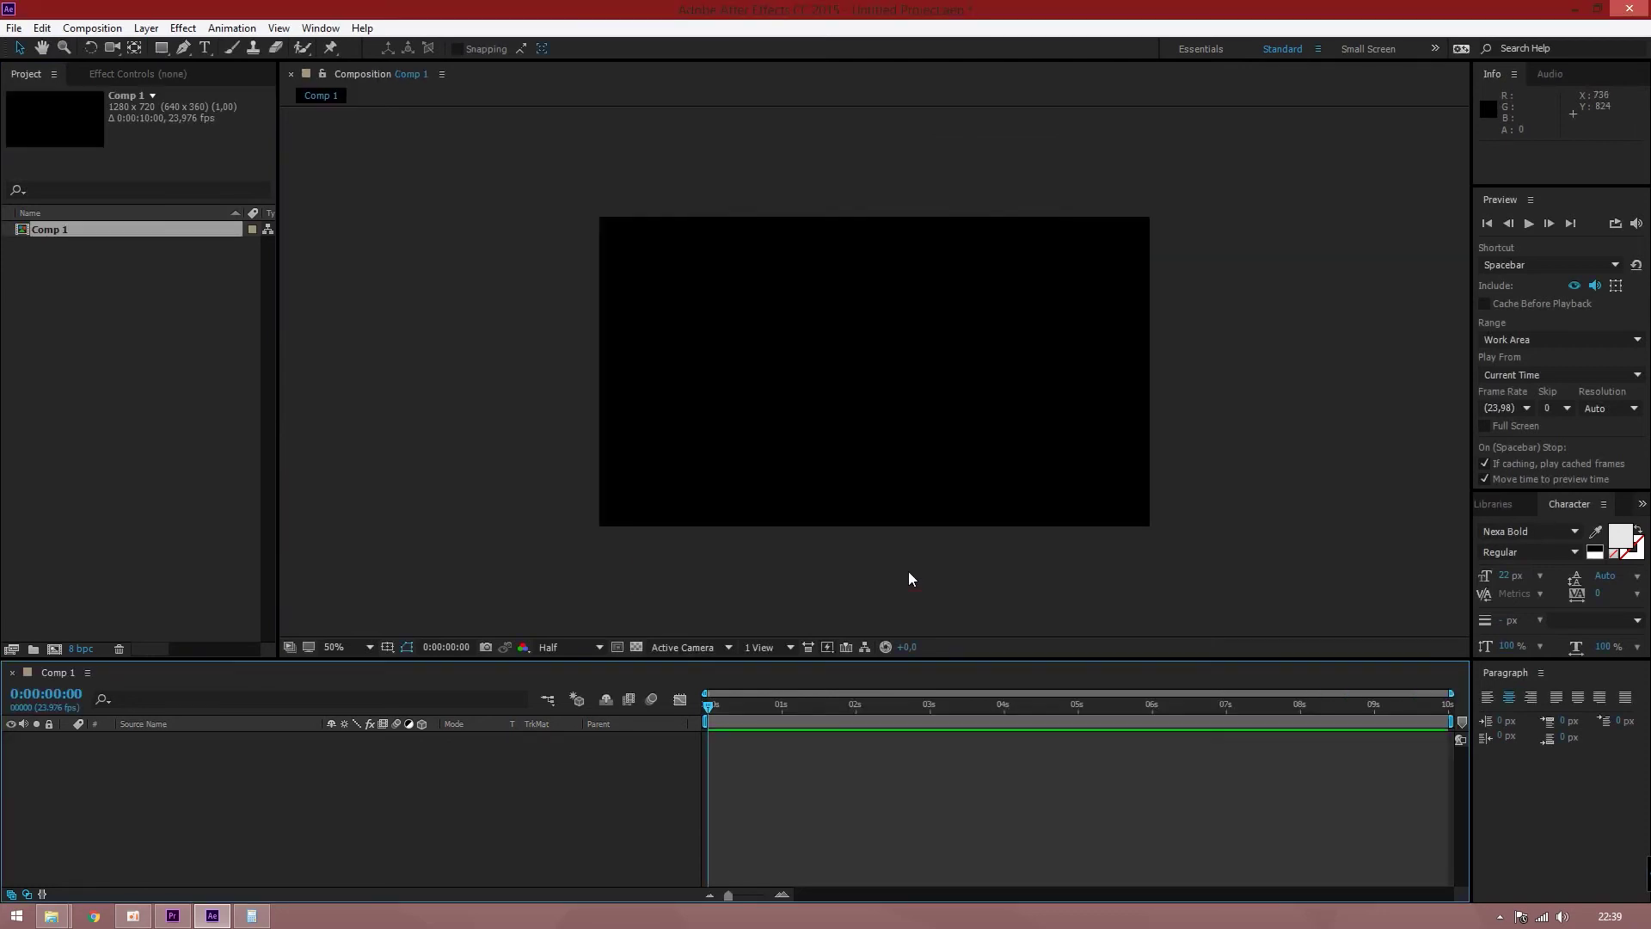
left_click(387, 647)
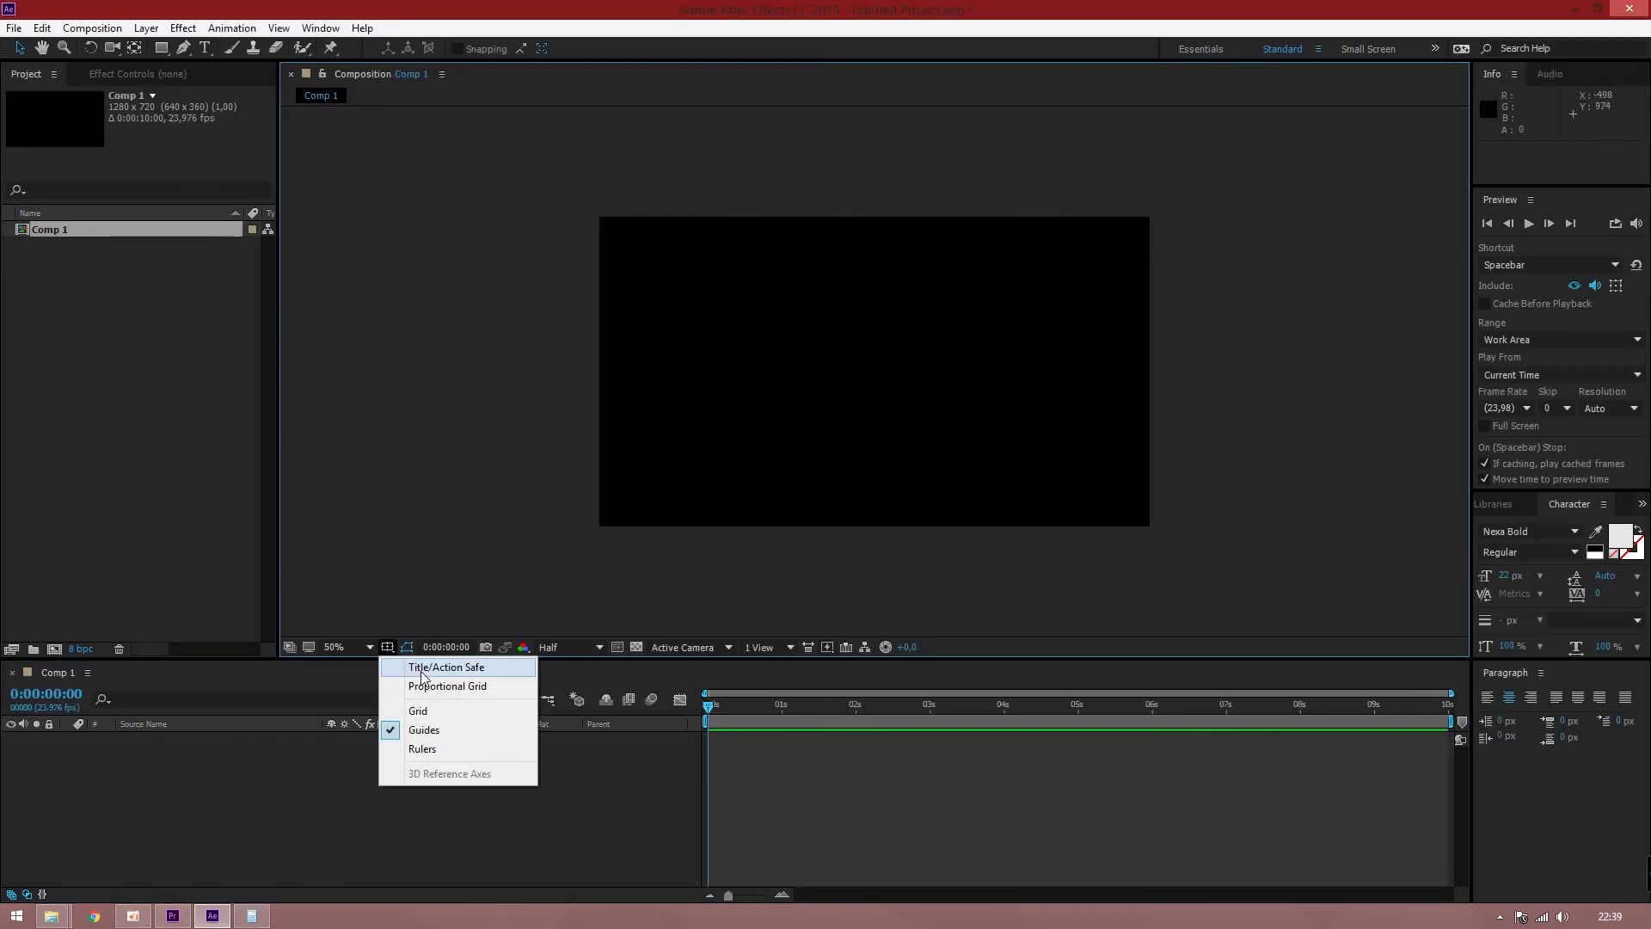
left_click(416, 669)
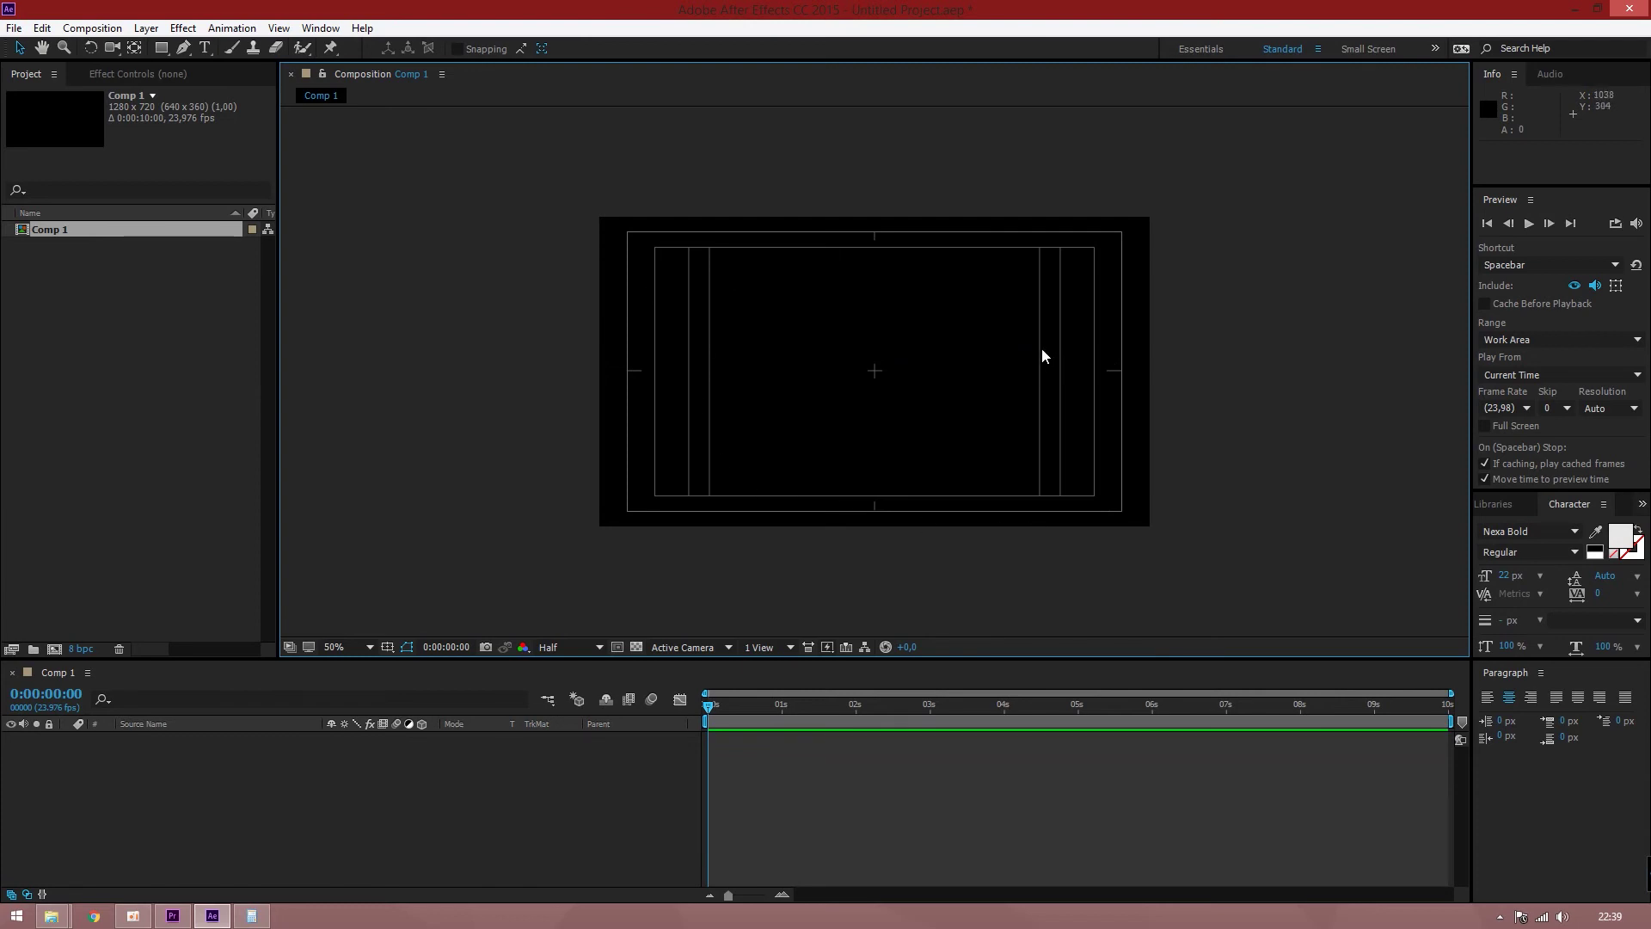
Step: Open Grids & Guides preferences to view safe margins of 10% action-safe and 20% title-safe
left_click(42, 28)
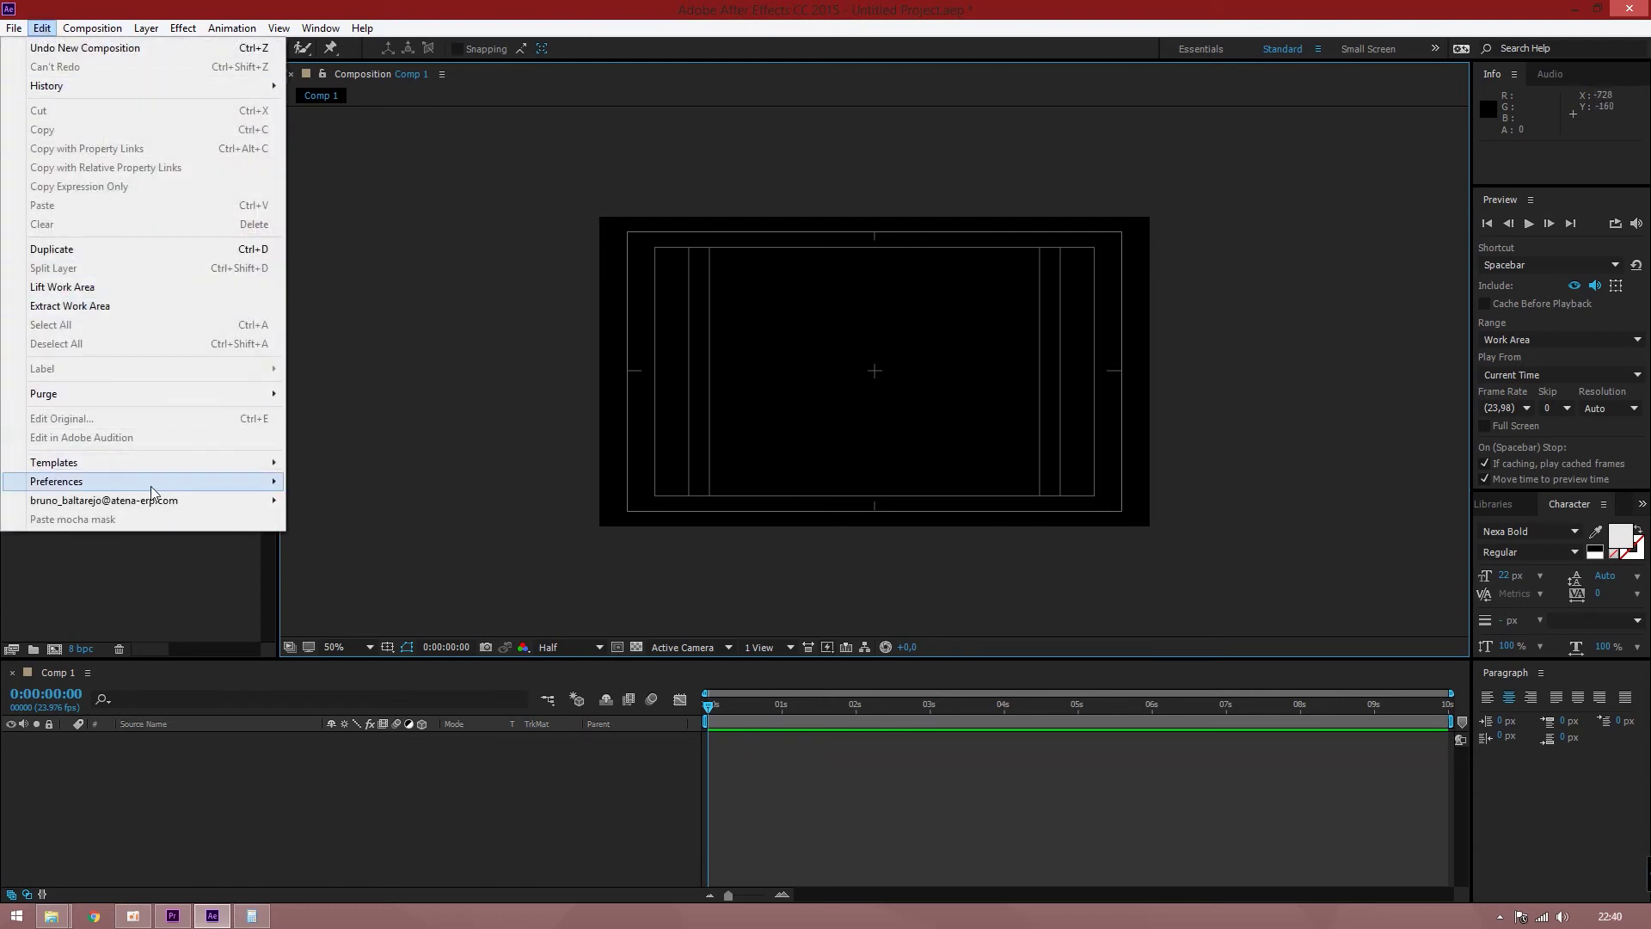
mouse_move(172, 481)
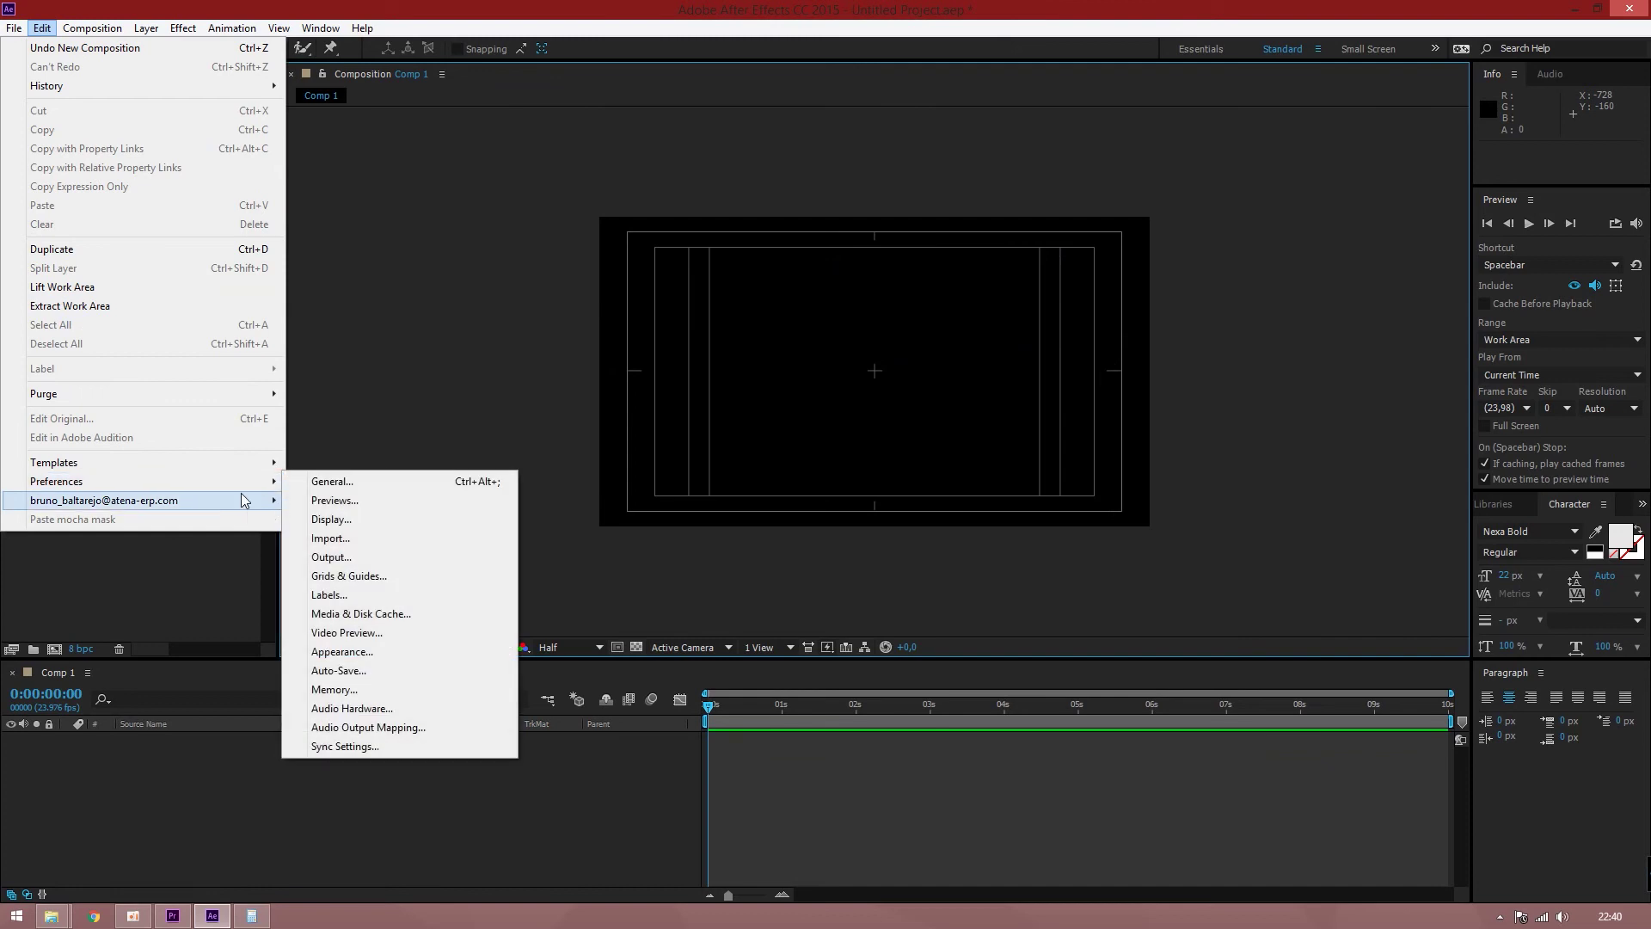
left_click(356, 578)
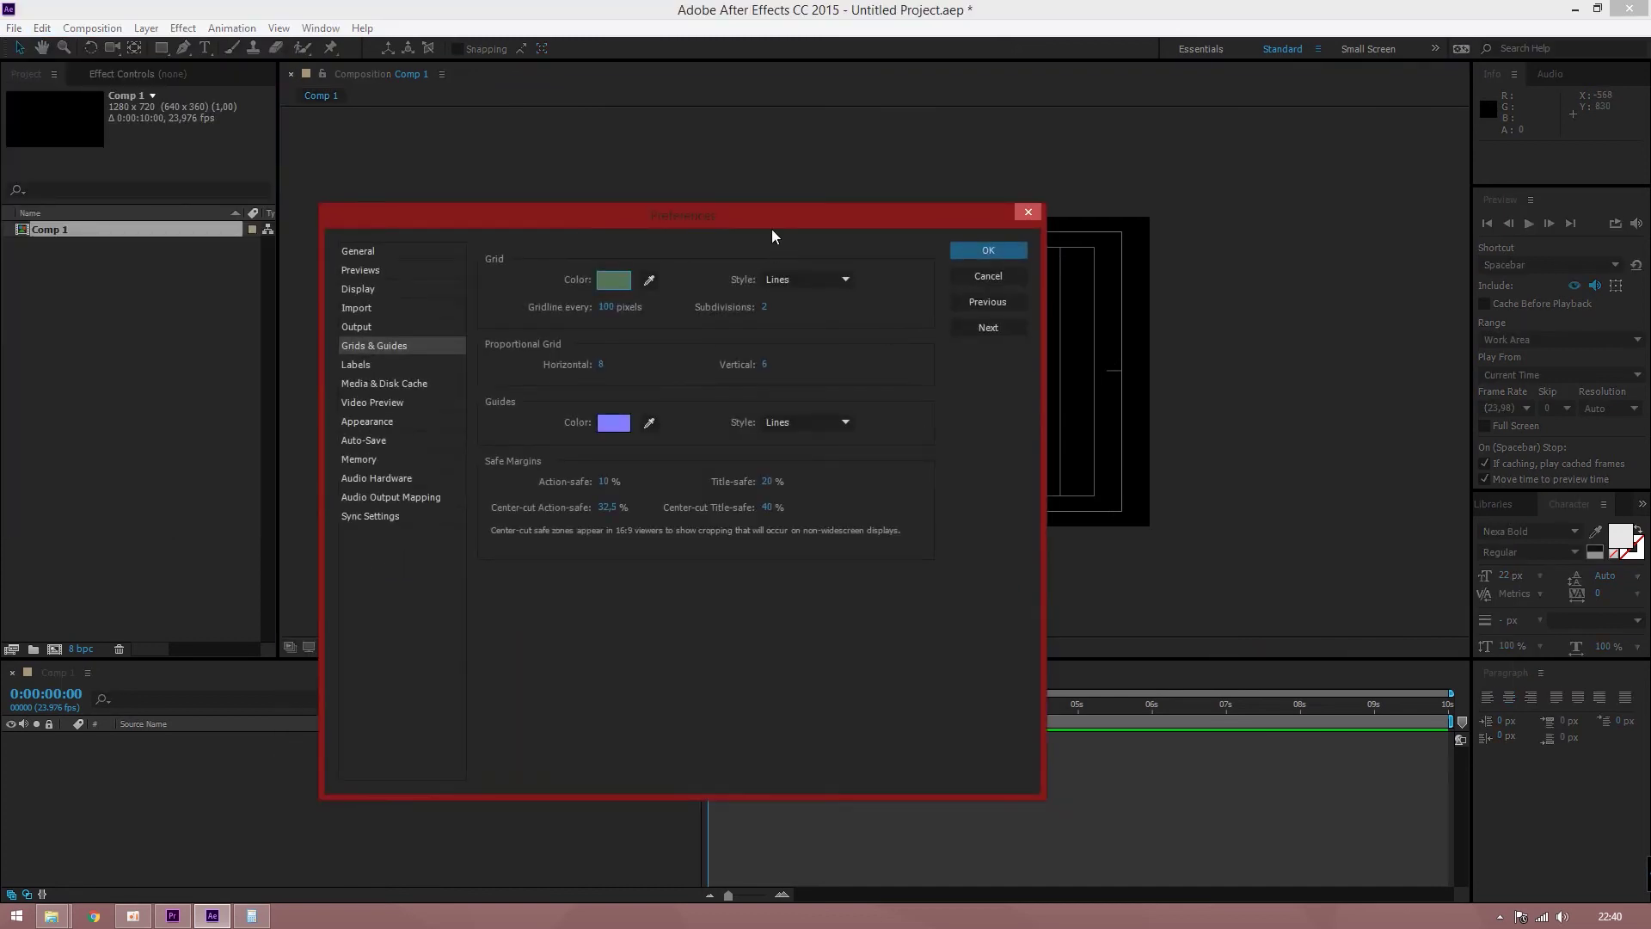
left_click_drag(741, 237, 708, 440)
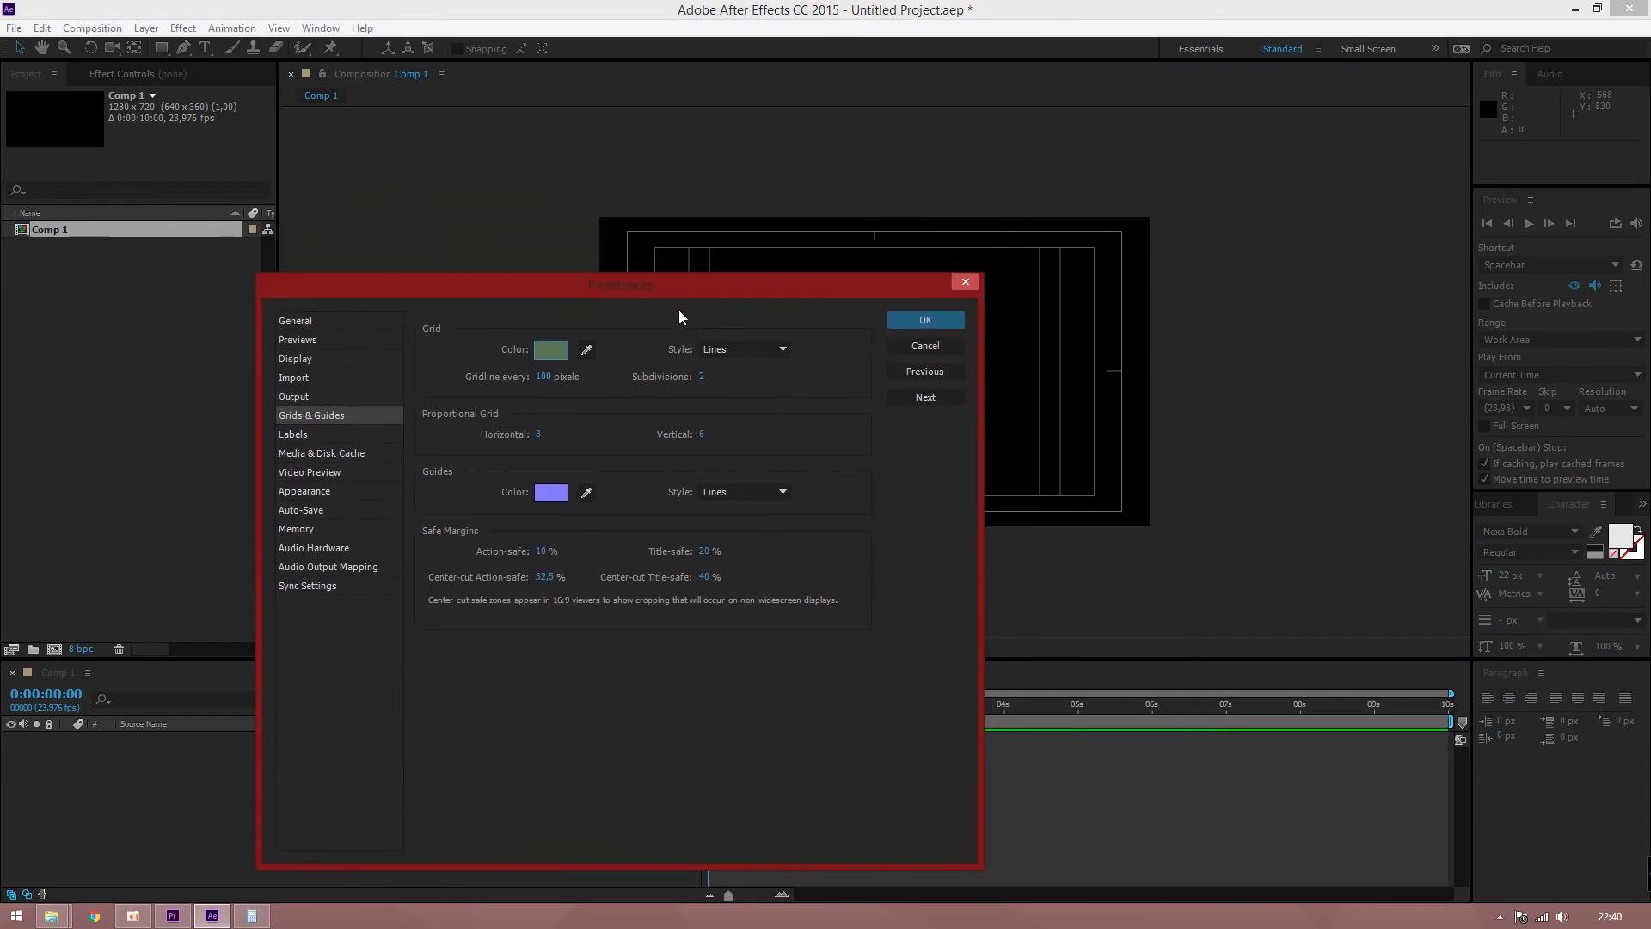